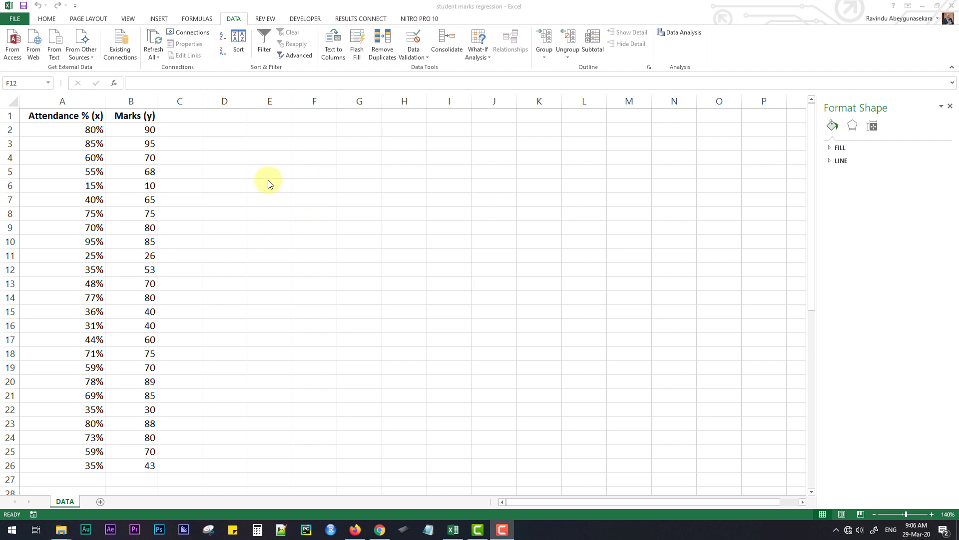
Step: Insert a markers-only scatter chart from A1:B26 and apply the chart layout with a linear trendline, its equation and R²
{"action": "left_click", "coordinate": [189, 184]}
{"action": "left_click_drag", "start_coordinate": [81, 114], "coordinate": [140, 466]}
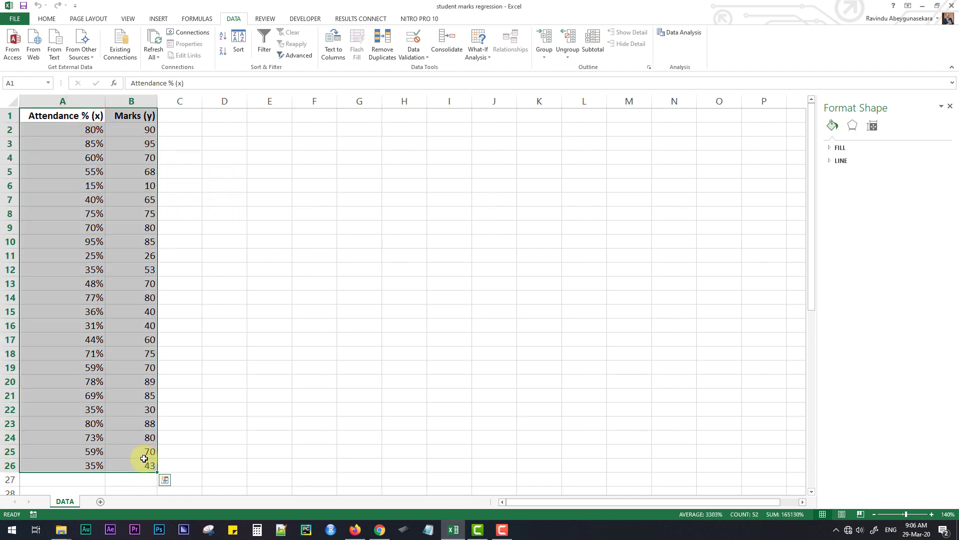
{"action": "left_click", "coordinate": [159, 21]}
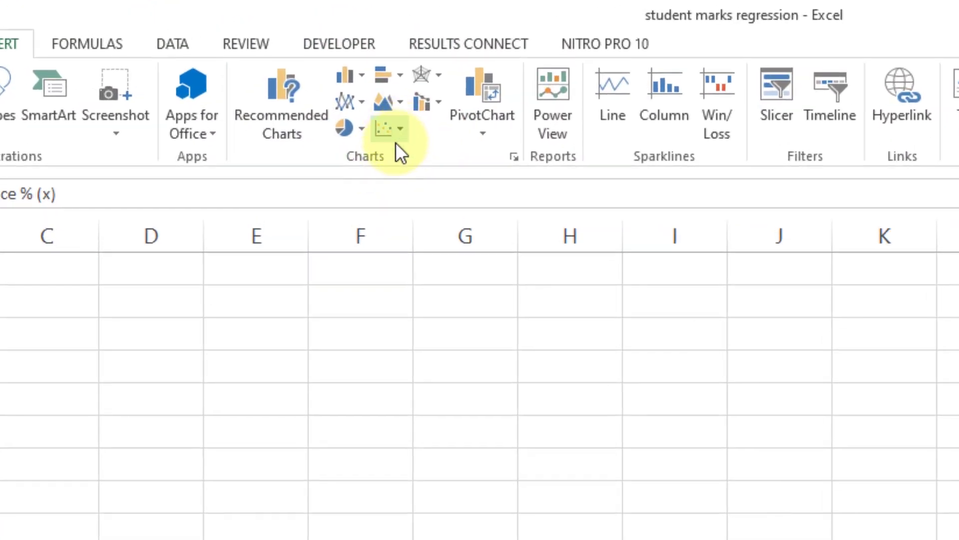
{"action": "left_click", "coordinate": [398, 134]}
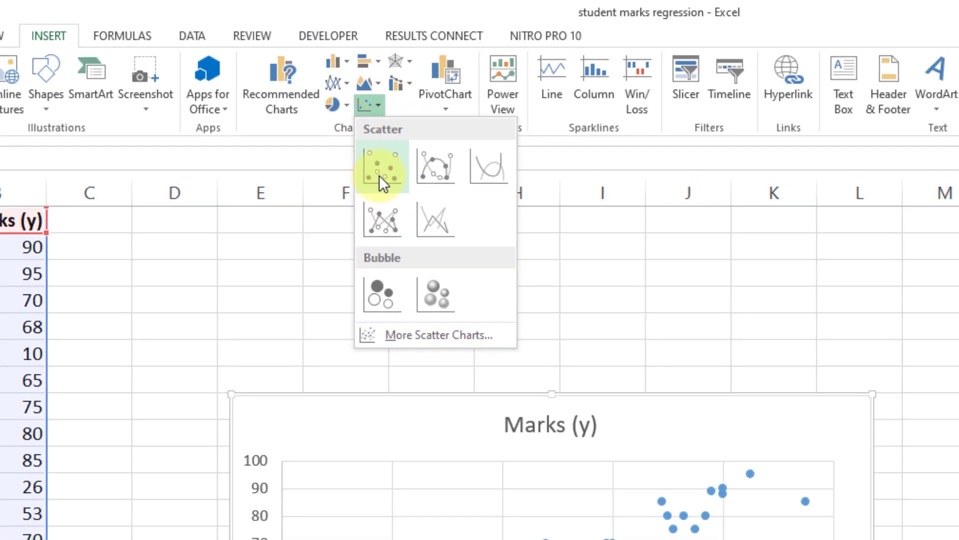
{"action": "left_click", "coordinate": [401, 214]}
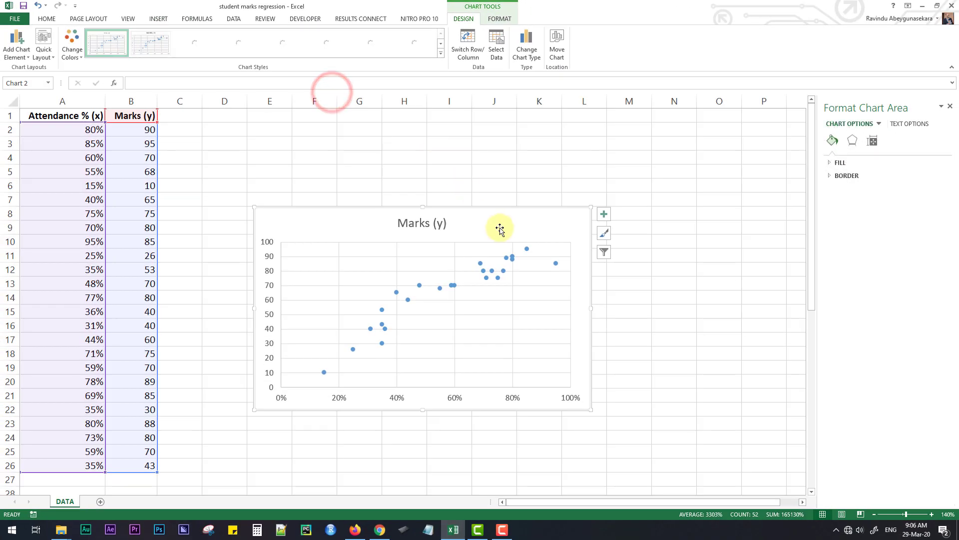
{"action": "left_click_drag", "start_coordinate": [500, 228], "coordinate": [494, 168]}
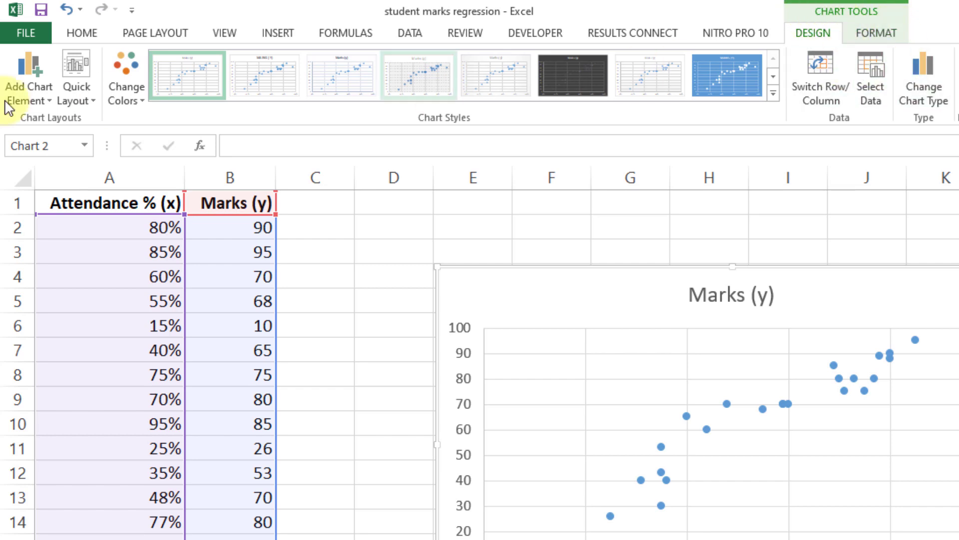
{"action": "left_click", "coordinate": [78, 95]}
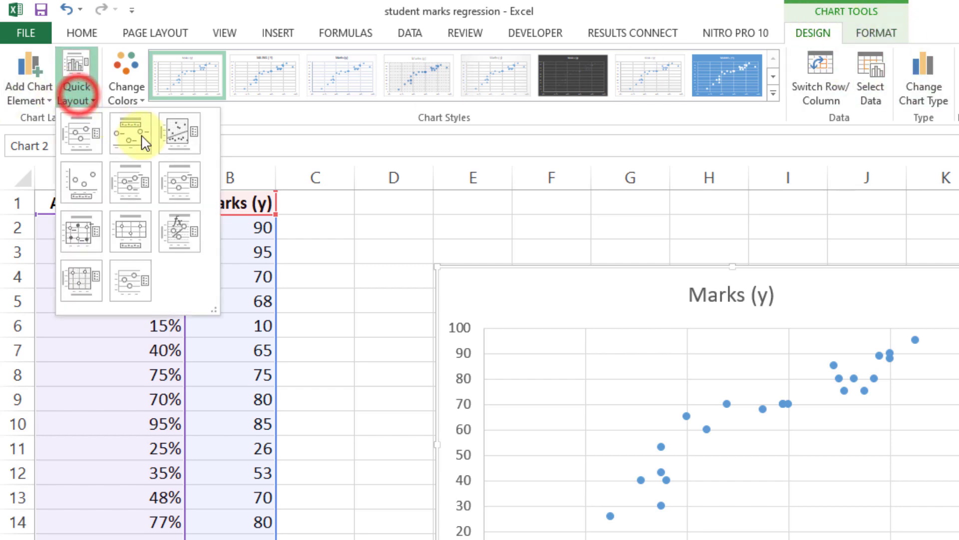
{"action": "left_click", "coordinate": [192, 245]}
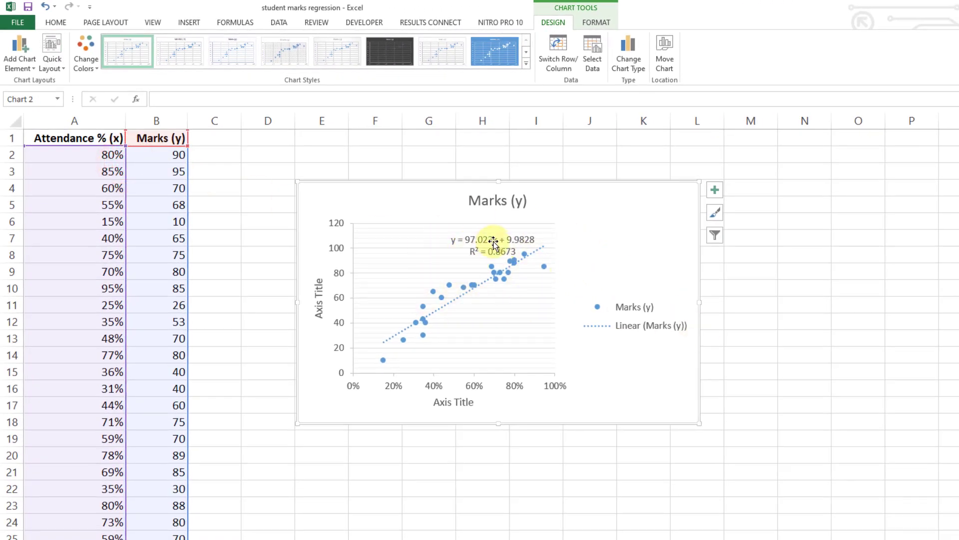
Step: Move the trendline equation label out of the plot area to above the legend and enlarge the chart
{"action": "left_click", "coordinate": [471, 239]}
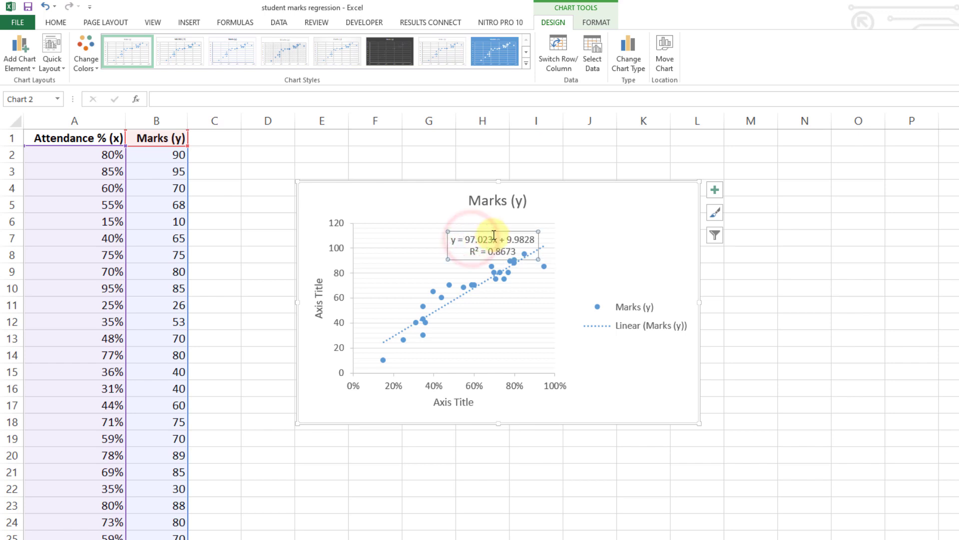
{"action": "left_click_drag", "start_coordinate": [494, 233], "coordinate": [635, 217]}
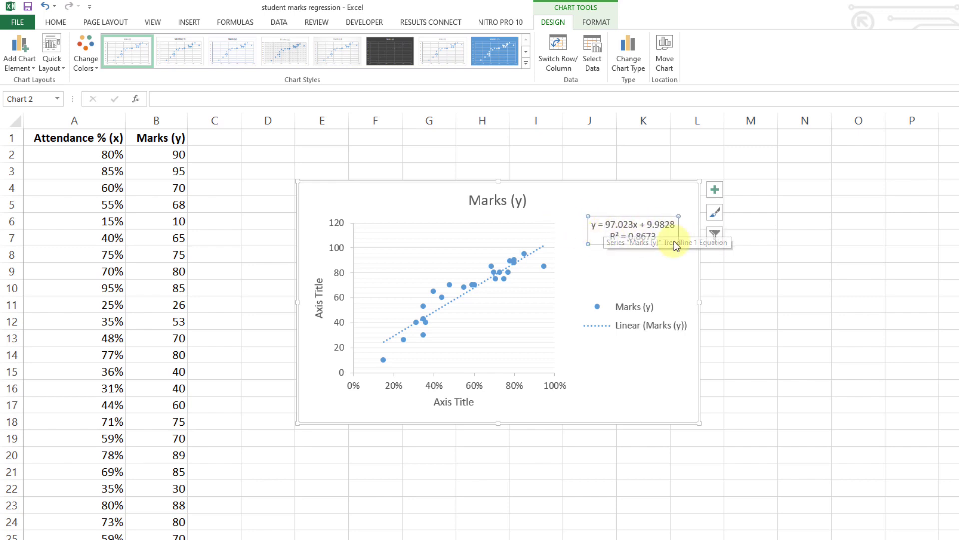
{"action": "left_click_drag", "start_coordinate": [676, 242], "coordinate": [681, 225]}
{"action": "left_click", "coordinate": [657, 391]}
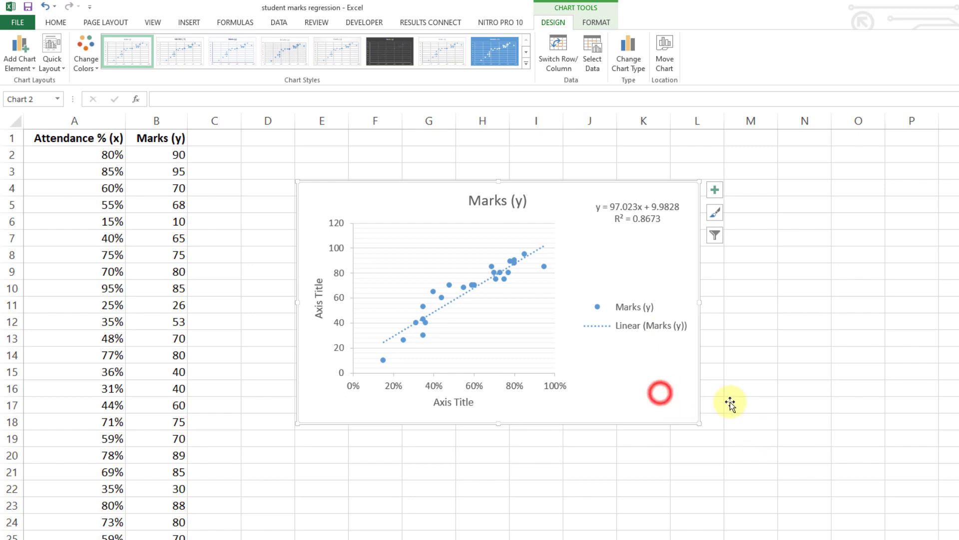
{"action": "left_click_drag", "start_coordinate": [698, 422], "coordinate": [798, 476]}
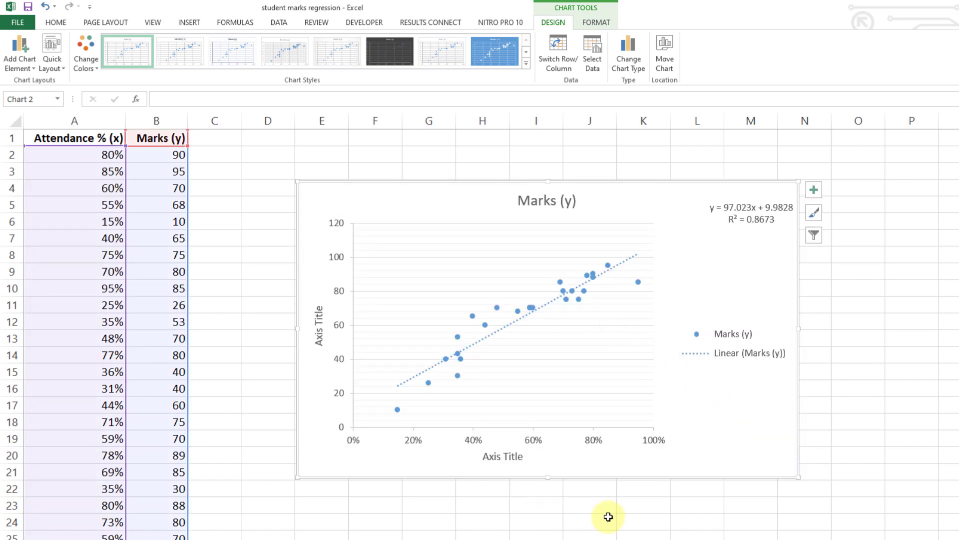
Step: Title the chart's horizontal axis "ATTENDANCE %" and its vertical axis "Marks"
{"action": "left_click", "coordinate": [500, 455]}
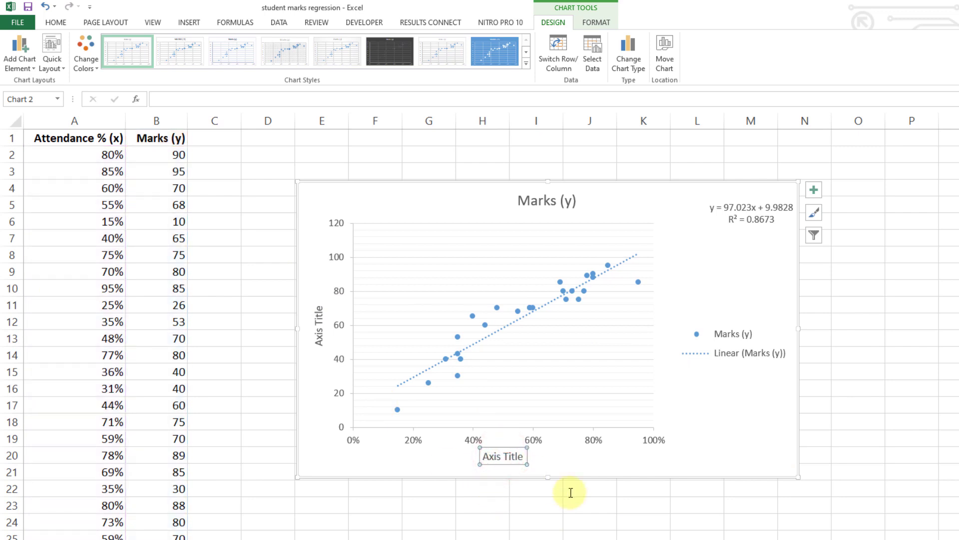
{"action": "type", "text": "ATTENDANCE %"}
{"action": "left_click", "coordinate": [559, 454]}
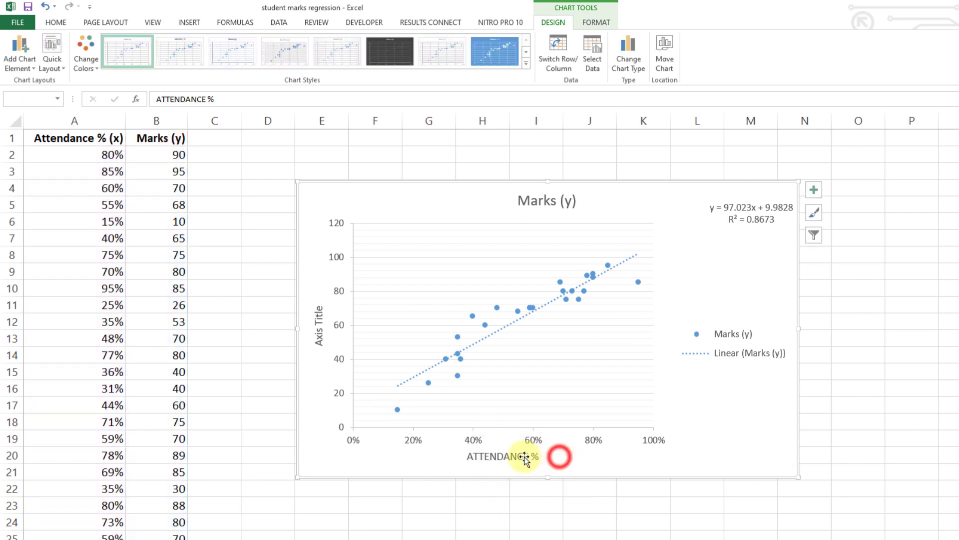
{"action": "left_click", "coordinate": [318, 339]}
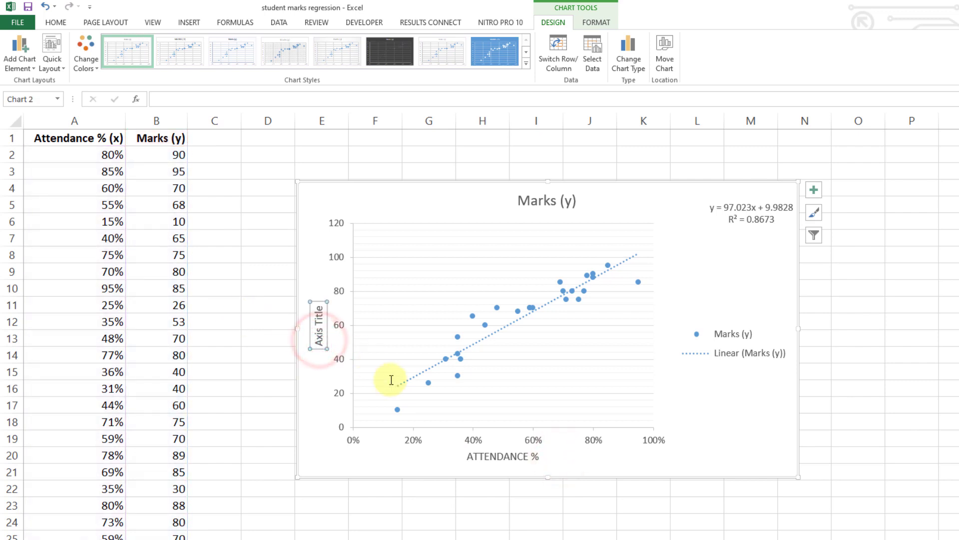
{"action": "type", "text": "mARKS"}
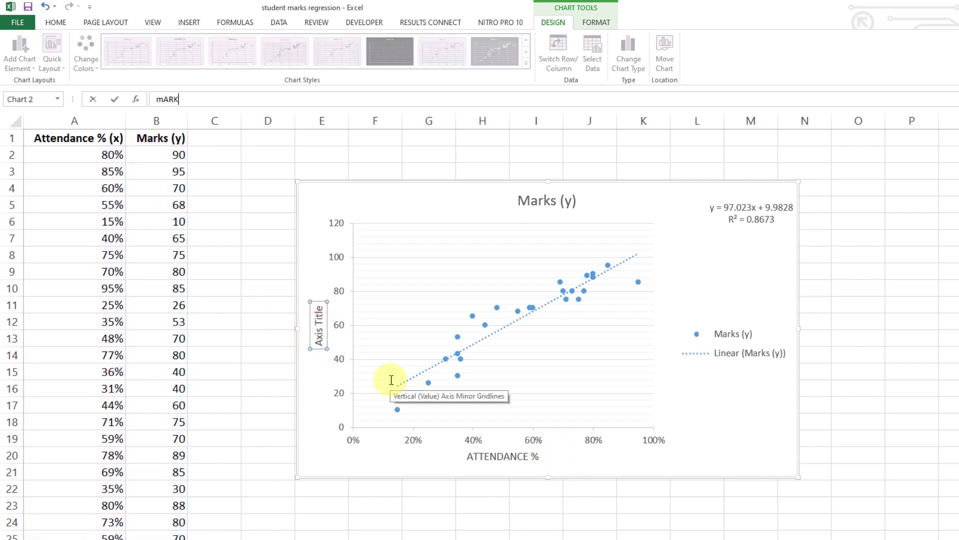
{"action": "left_click", "coordinate": [330, 397]}
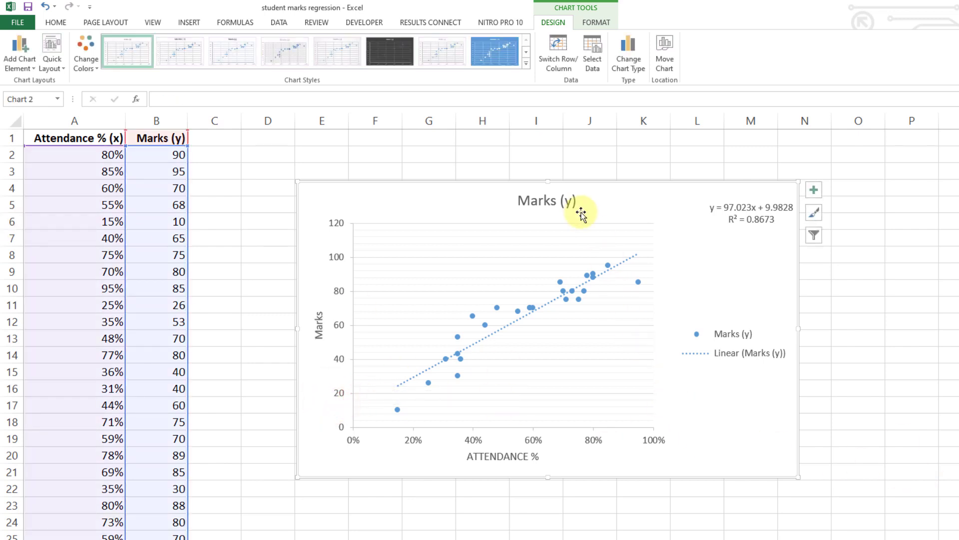
Step: Change the chart title to "Scatterplot of Marks vs Attendance %" and deselect the chart
{"action": "left_click", "coordinate": [548, 202]}
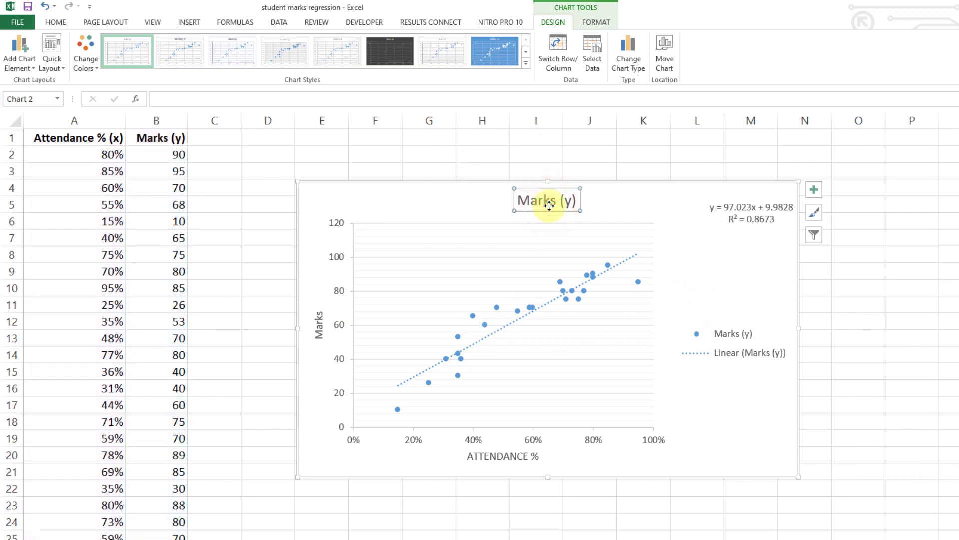
{"action": "type", "text": "s Attendance %"}
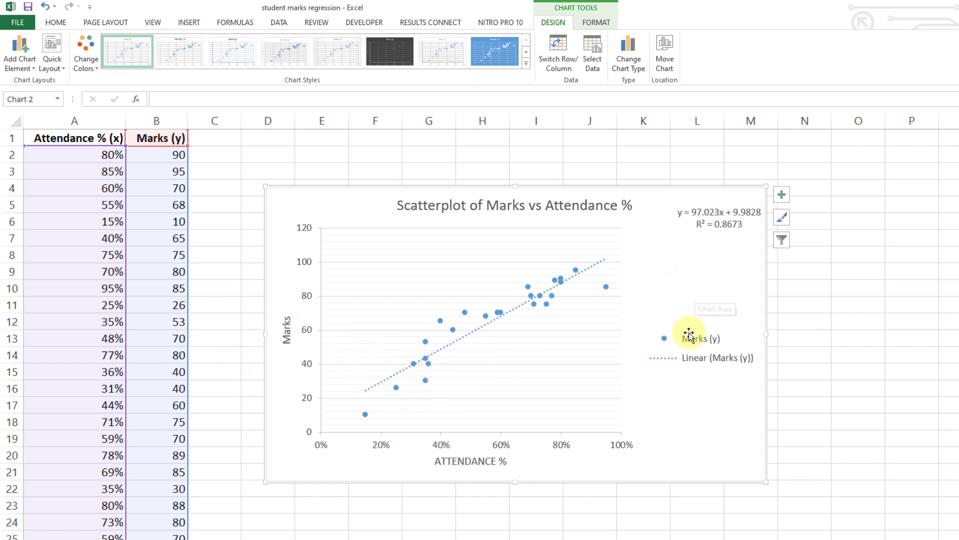
{"action": "left_click", "coordinate": [231, 224]}
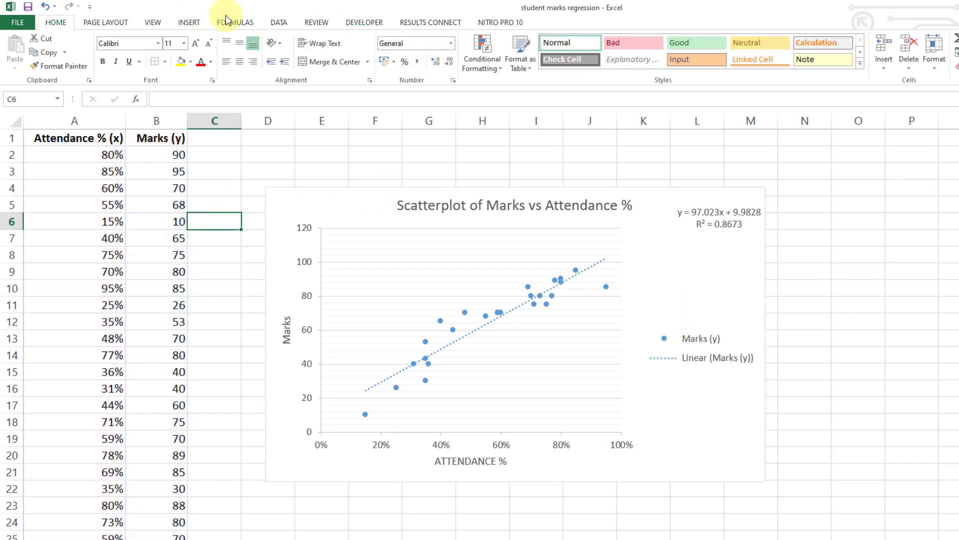
Step: Open the Regression tool from Data Analysis and place its dialog clear of the data columns
{"action": "left_click", "coordinate": [279, 22]}
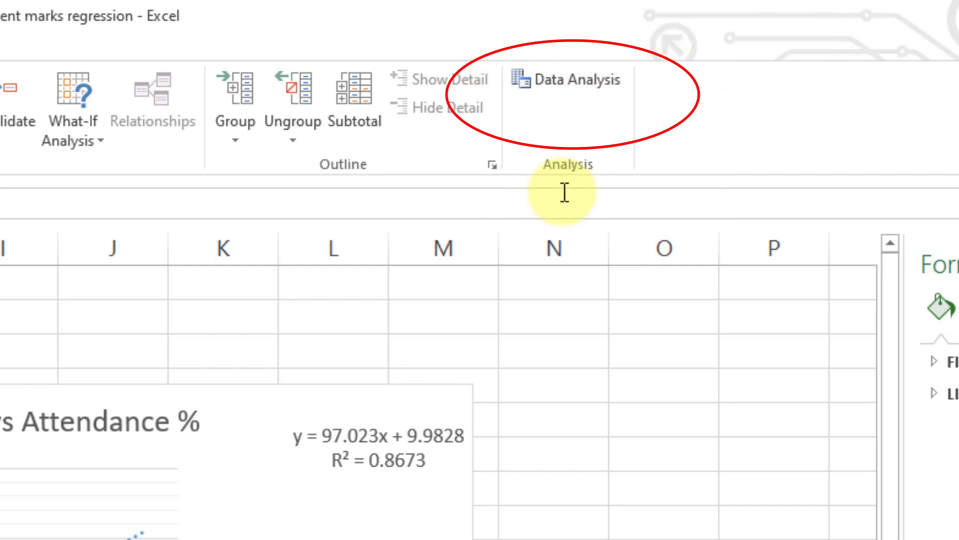
{"action": "left_click", "coordinate": [535, 85]}
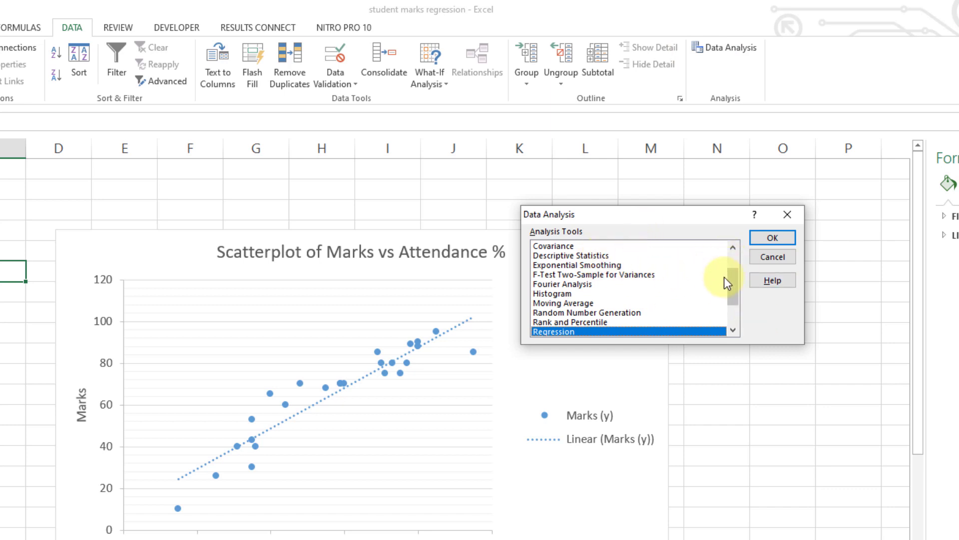
{"action": "left_click_drag", "start_coordinate": [731, 278], "coordinate": [731, 303]}
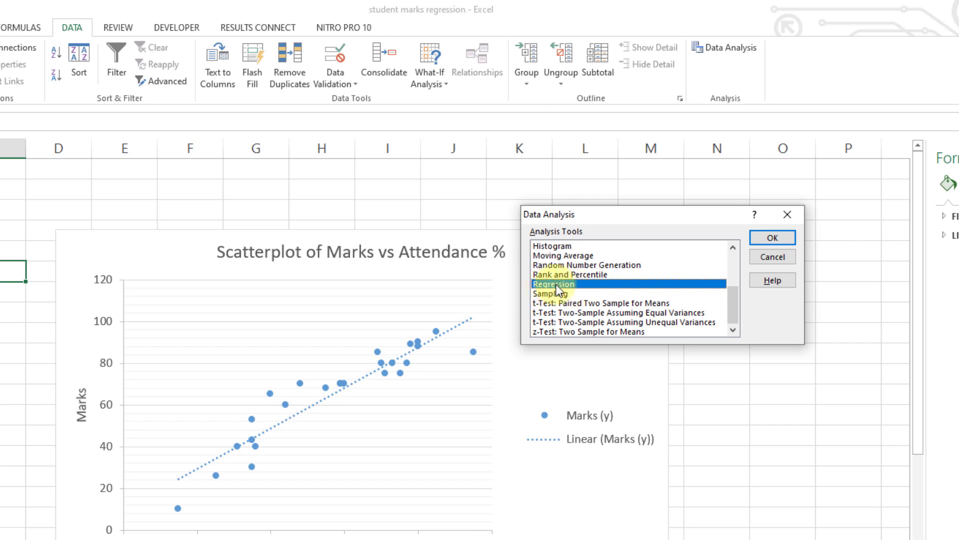
{"action": "left_click", "coordinate": [772, 240]}
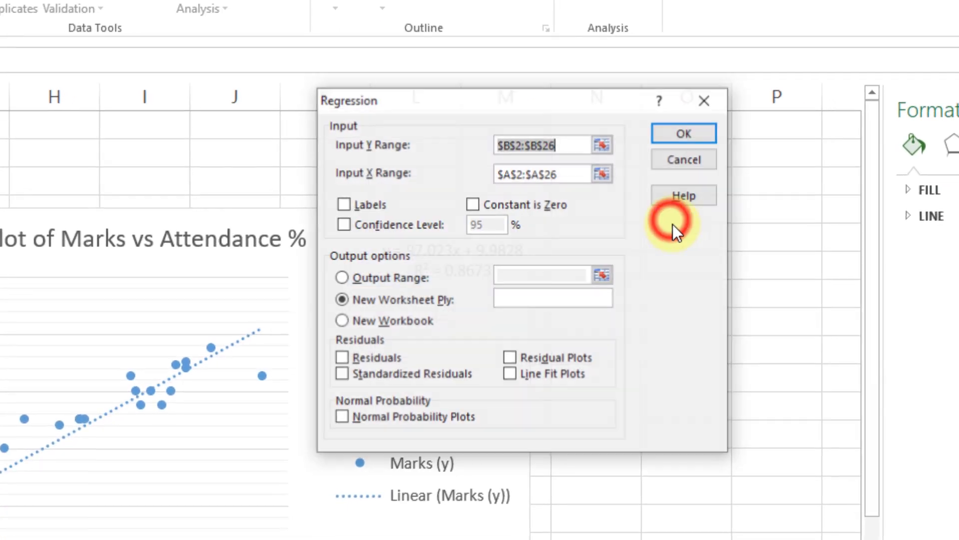
{"action": "left_click_drag", "start_coordinate": [445, 100], "coordinate": [362, 152]}
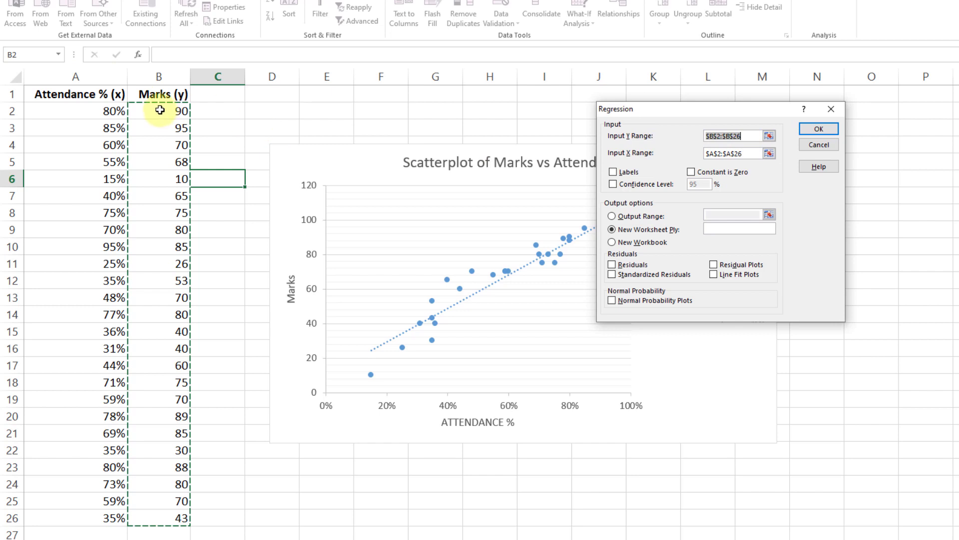
Step: Set the regression's input Y range to $B$2:$B$26 and its input X range to $A$2:$A$26
{"action": "left_click_drag", "start_coordinate": [159, 111], "coordinate": [166, 513]}
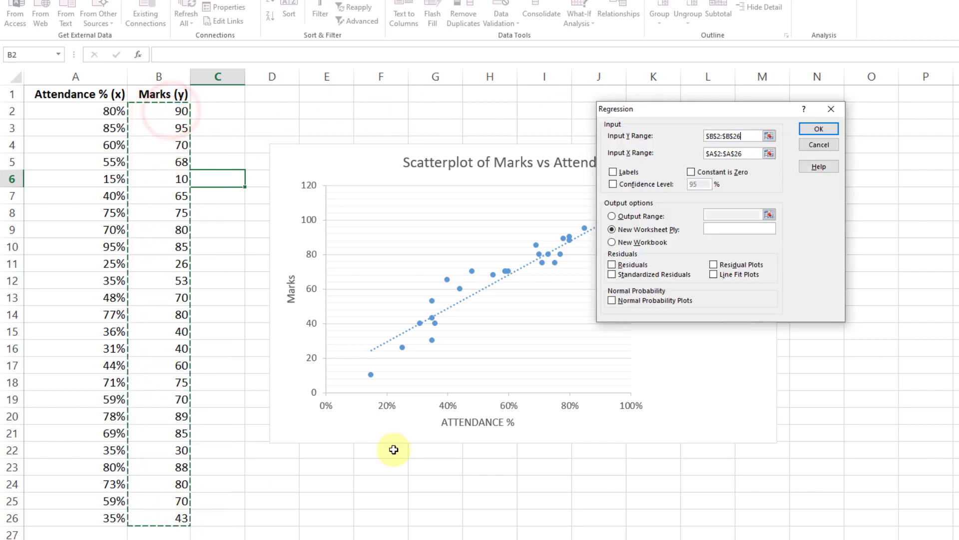
{"action": "left_click", "coordinate": [753, 149]}
{"action": "left_click", "coordinate": [769, 154]}
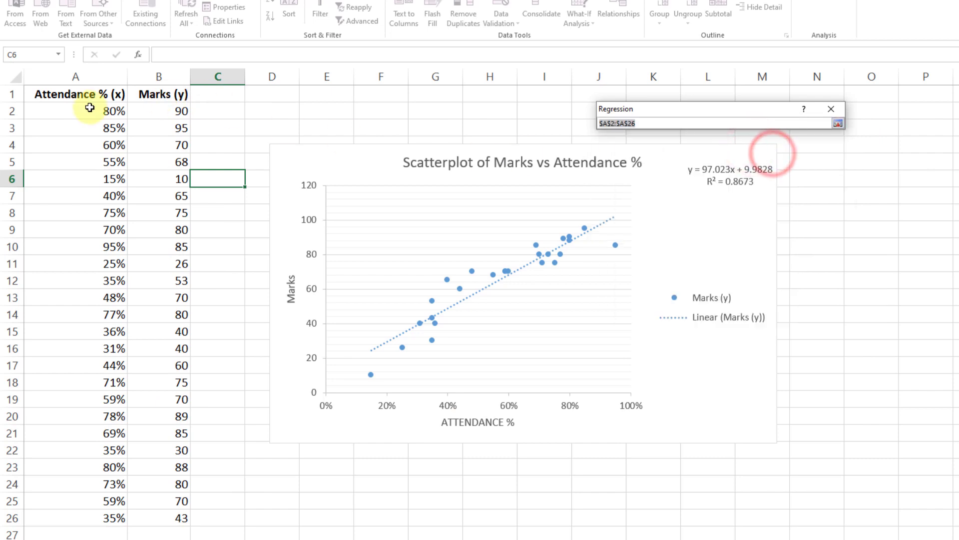
{"action": "left_click_drag", "start_coordinate": [90, 114], "coordinate": [92, 523]}
{"action": "left_click_drag", "start_coordinate": [93, 523], "coordinate": [93, 523]}
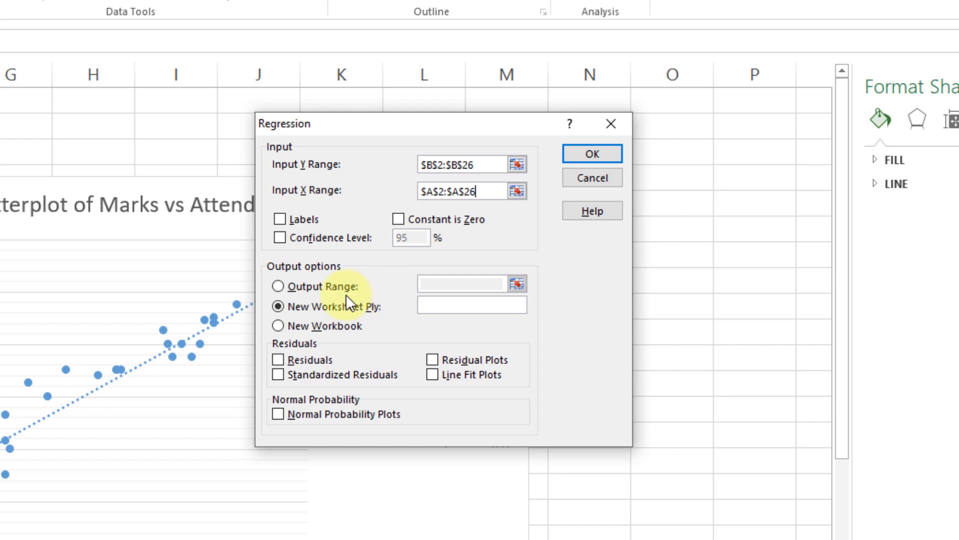
Step: Set the regression output range to cell $E$23 on the data sheet
{"action": "left_click", "coordinate": [278, 286]}
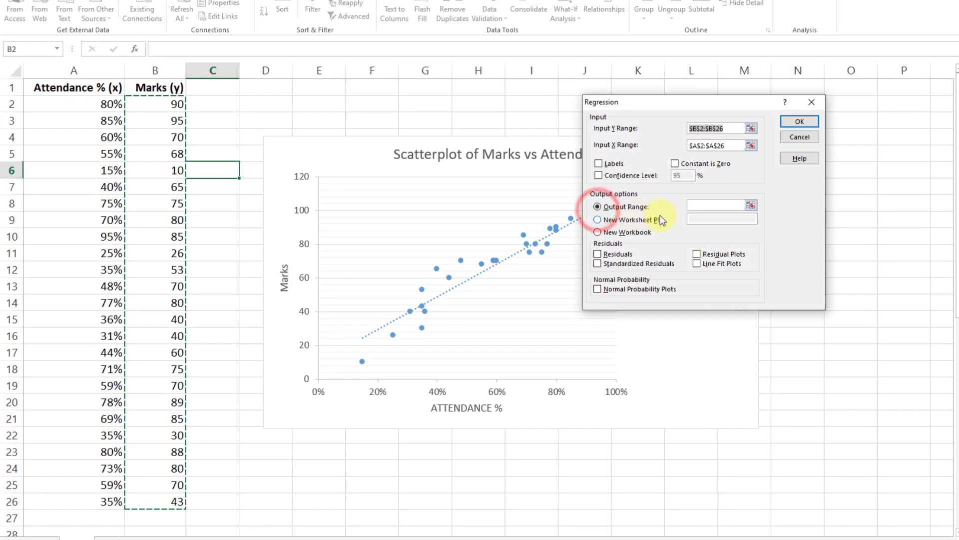
{"action": "left_click", "coordinate": [751, 205]}
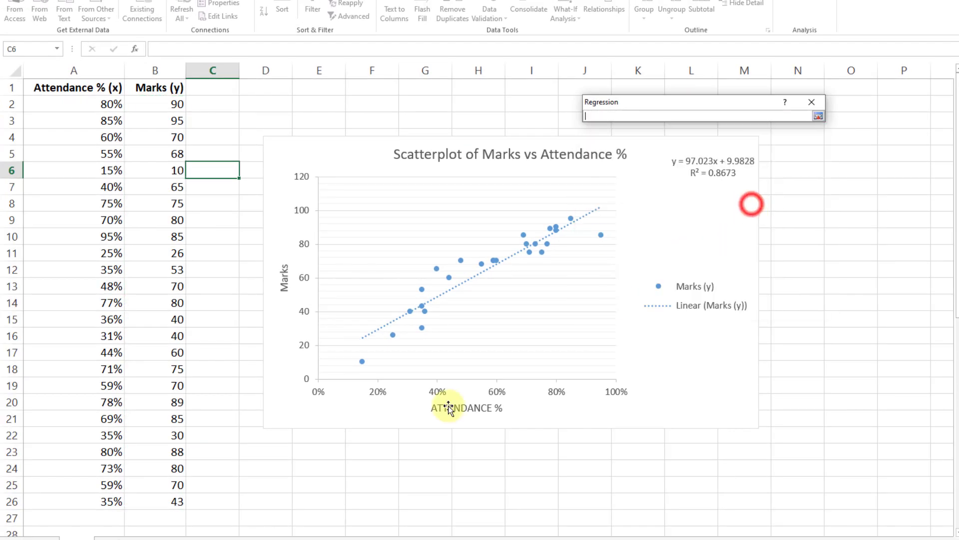
{"action": "left_click", "coordinate": [310, 453]}
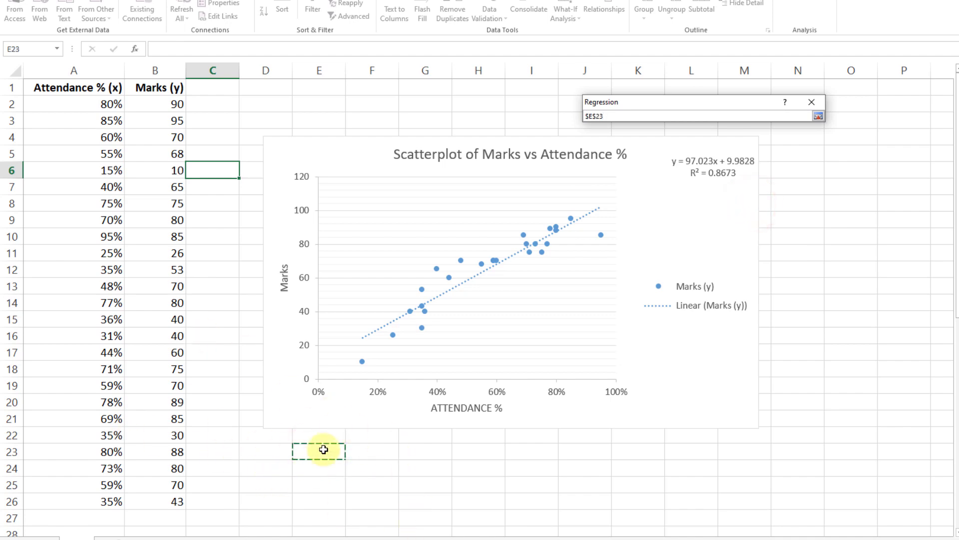
{"action": "key", "text": "Return"}
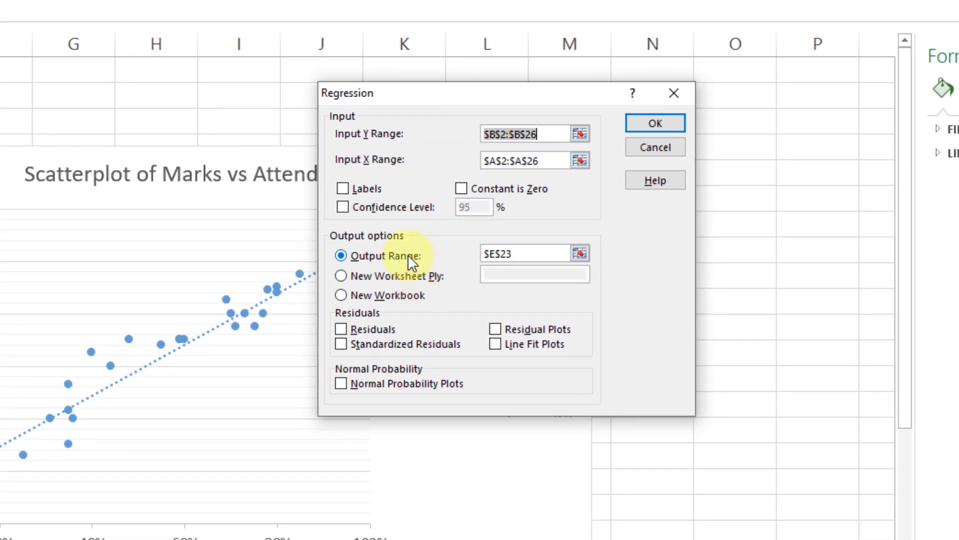
Step: Run the regression with its output on a new worksheet and widen column A of the summary output
{"action": "left_click", "coordinate": [359, 273]}
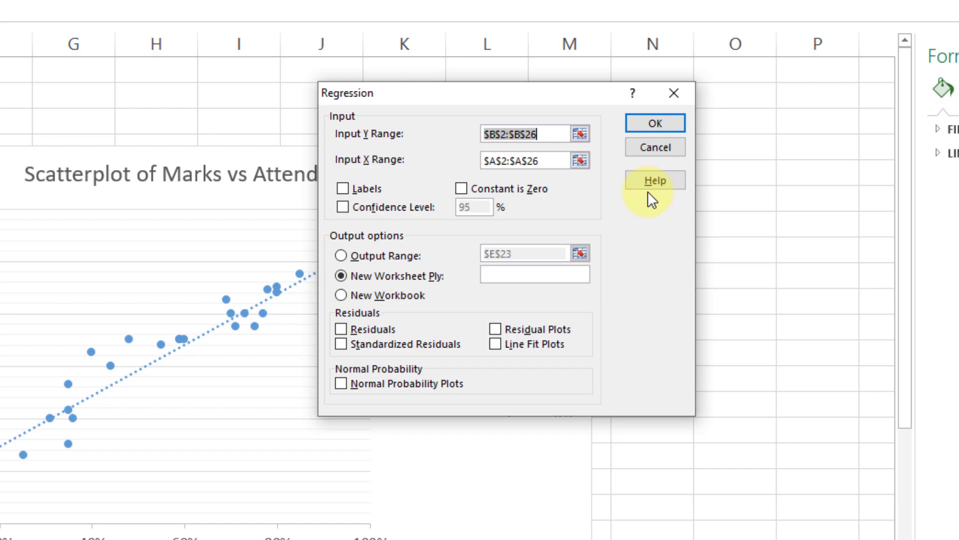
{"action": "left_click", "coordinate": [655, 123]}
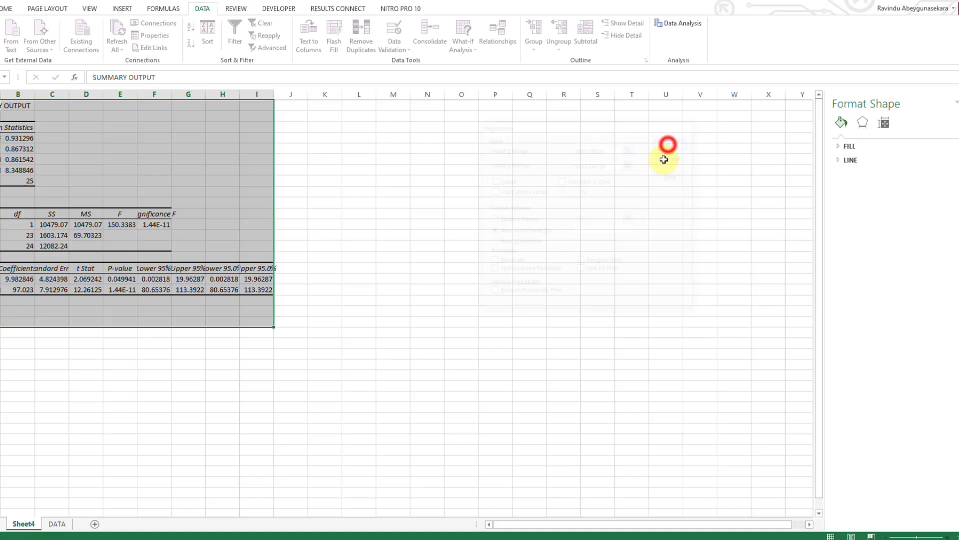
{"action": "left_click", "coordinate": [188, 375]}
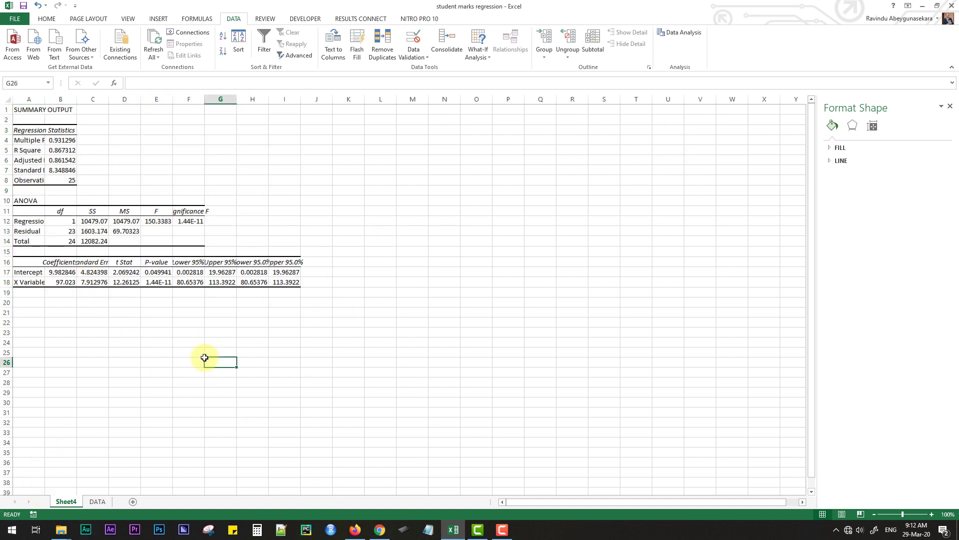
{"action": "left_click", "coordinate": [45, 96]}
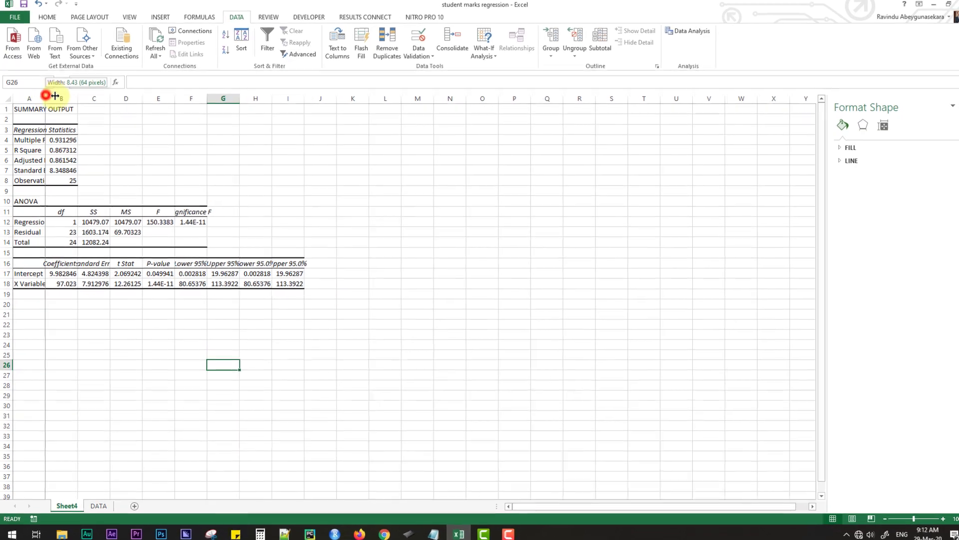
{"action": "left_click_drag", "start_coordinate": [45, 96], "coordinate": [66, 95]}
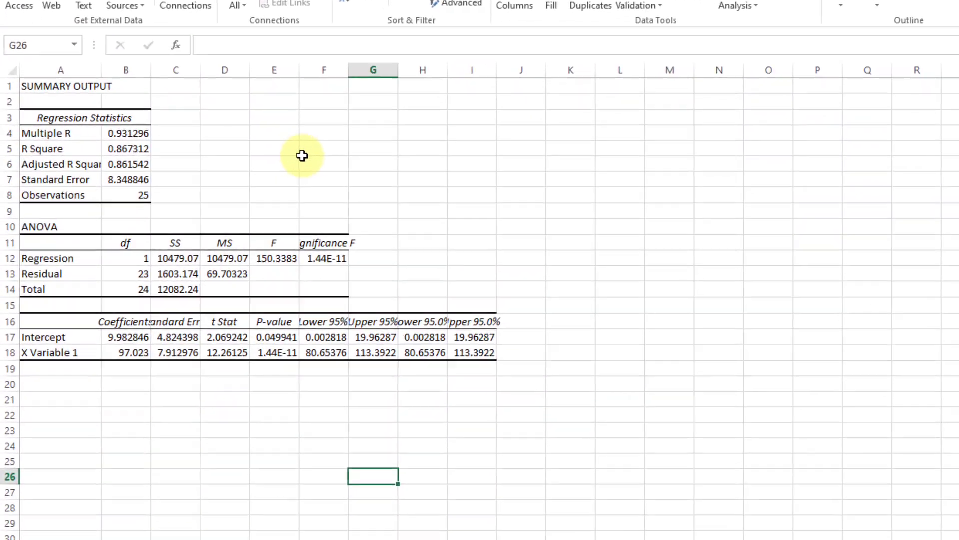
Step: Examine the R Square and Adjusted R Square values in the regression statistics
{"action": "left_click", "coordinate": [191, 149]}
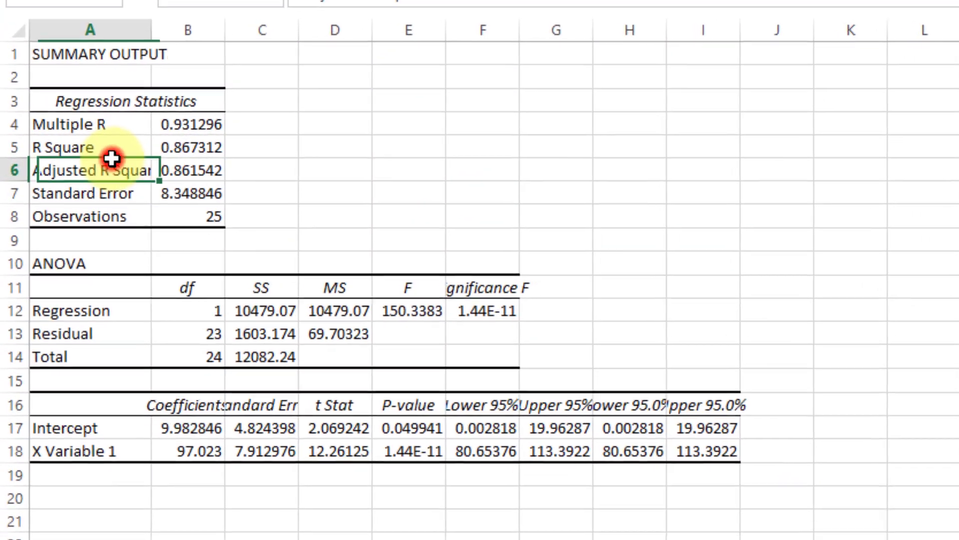
{"action": "left_click_drag", "start_coordinate": [138, 150], "coordinate": [145, 167]}
{"action": "left_click", "coordinate": [417, 190]}
{"action": "left_click", "coordinate": [228, 147]}
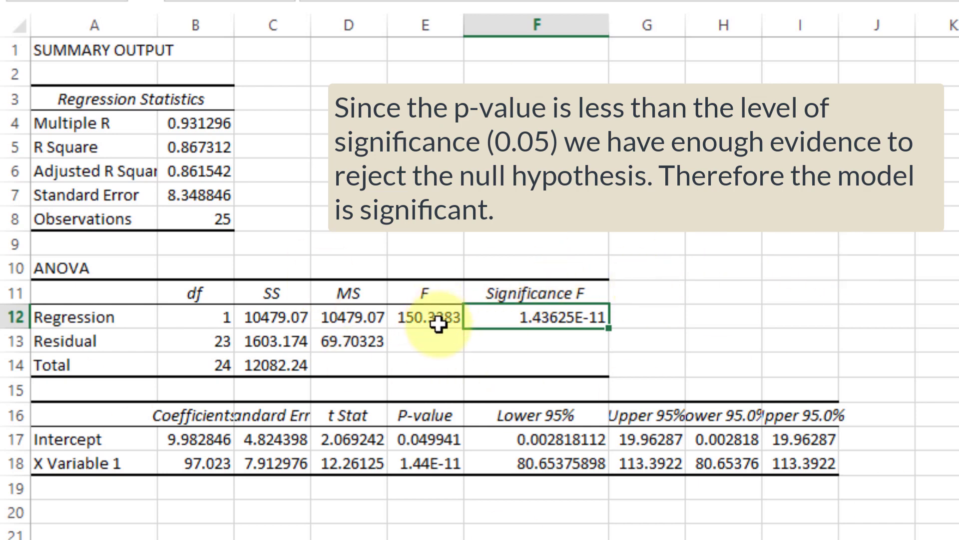
Step: Examine the coefficients table and the X Variable 1 coefficient in B18
{"action": "left_click_drag", "start_coordinate": [73, 421], "coordinate": [816, 488]}
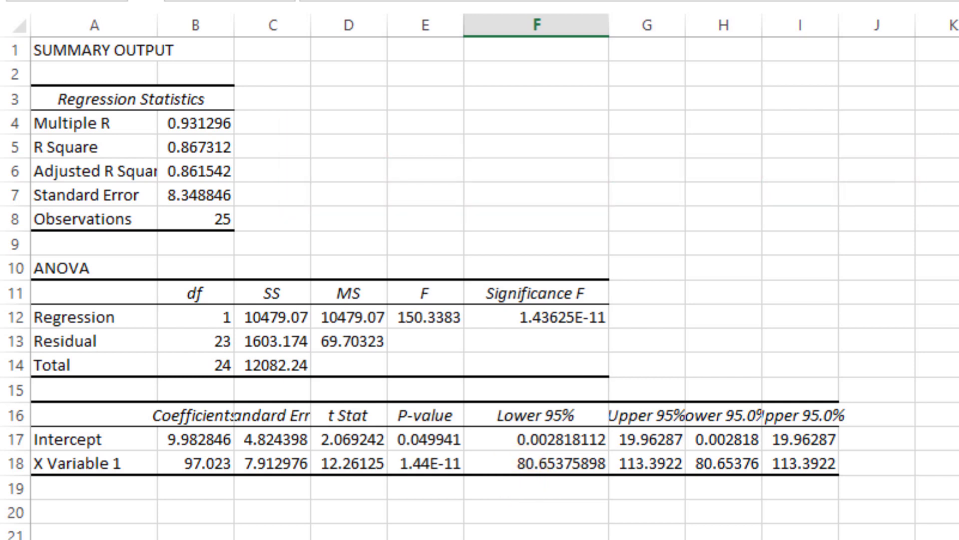
{"action": "left_click", "coordinate": [251, 492]}
{"action": "left_click", "coordinate": [205, 464]}
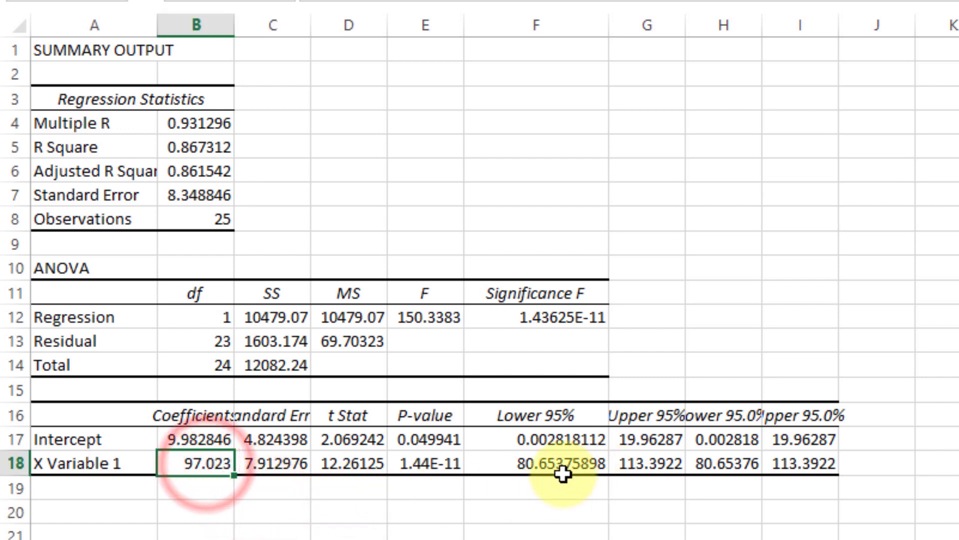